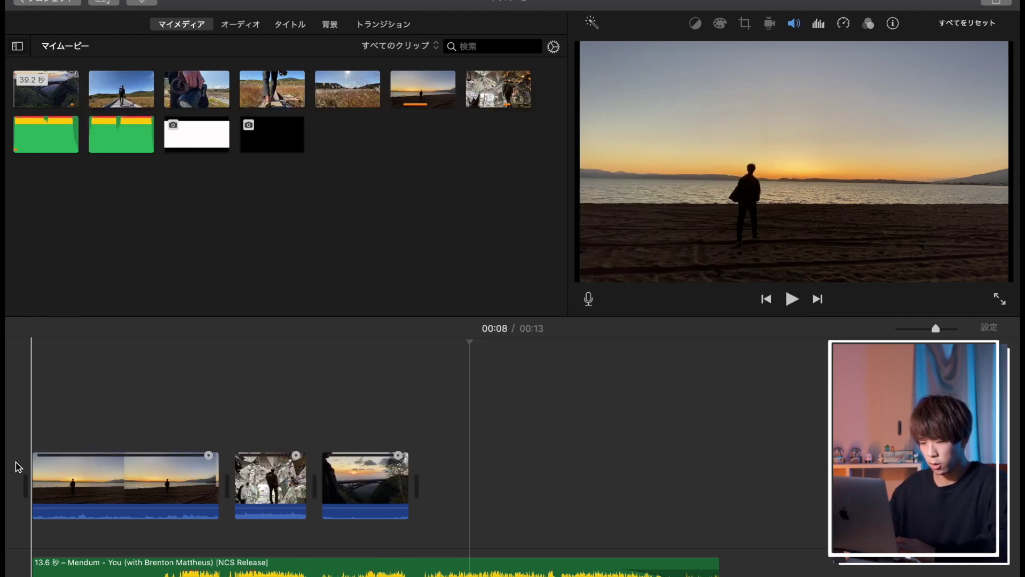
Step: Hide the media browser and play the edited clips from the start of the timeline
{"action": "left_click", "coordinate": [13, 416]}
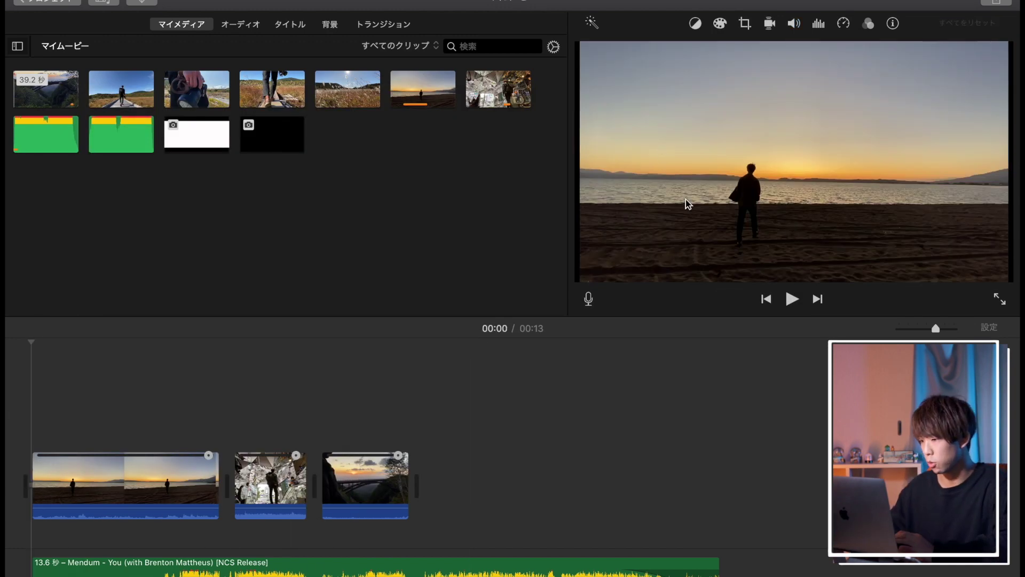
{"action": "left_click", "coordinate": [106, 2]}
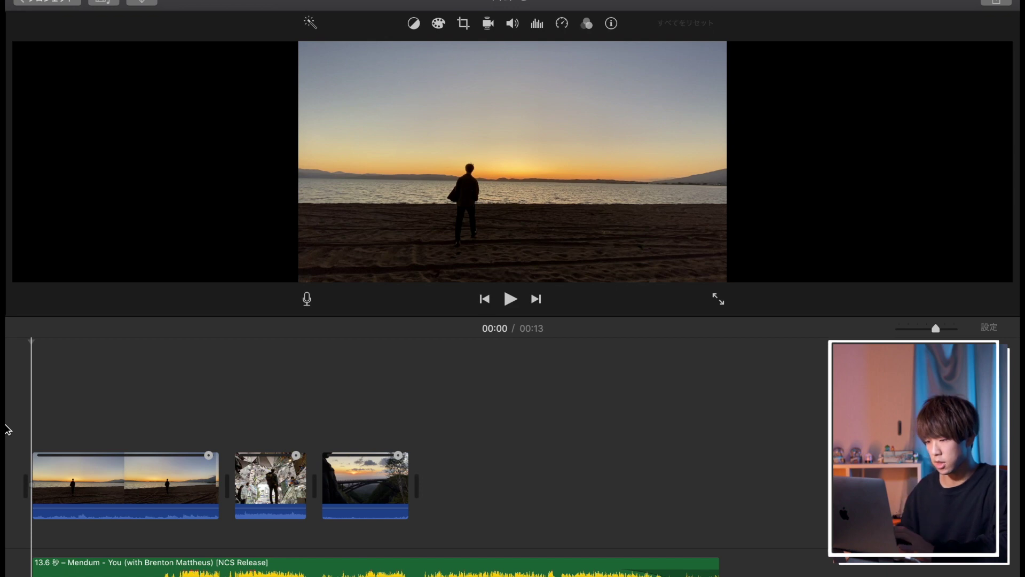
{"action": "key", "text": "space"}
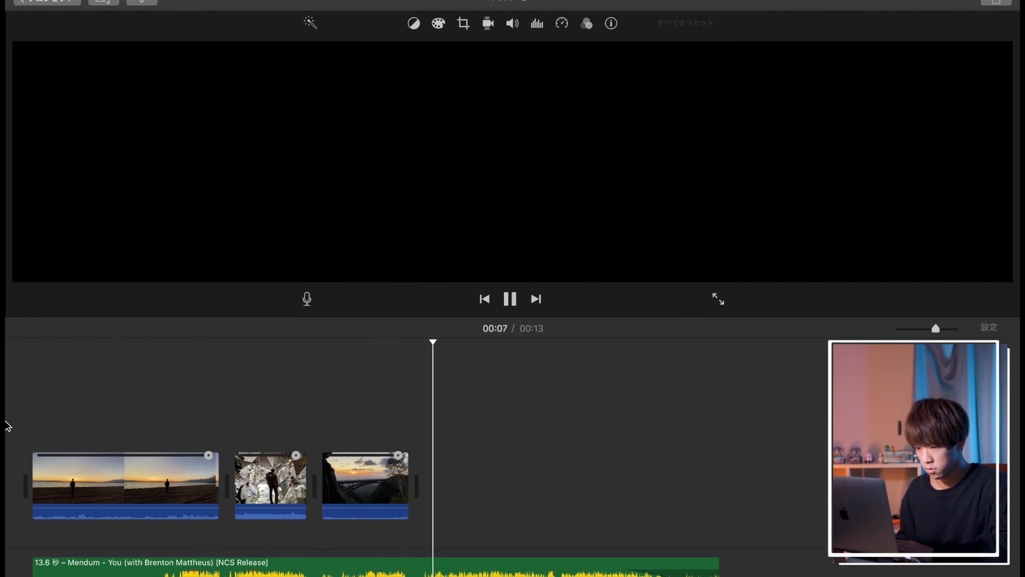
{"action": "key", "text": "space"}
{"action": "key", "text": "Home"}
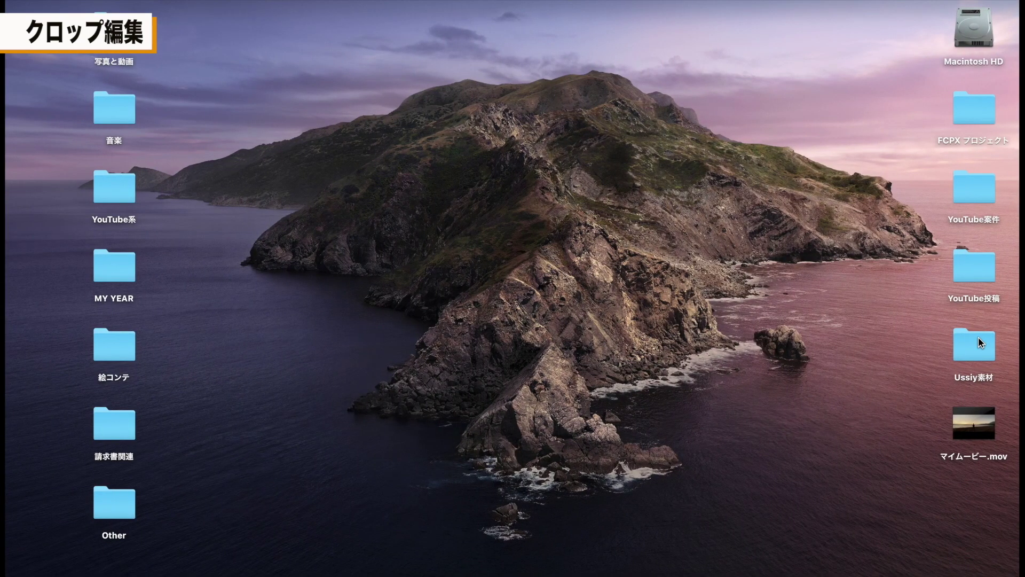
Step: Add クロップ.png from the Ussiy素材 folder as an overlay above the first clip and stretch it to the third clip's end
{"action": "double_click", "coordinate": [979, 337]}
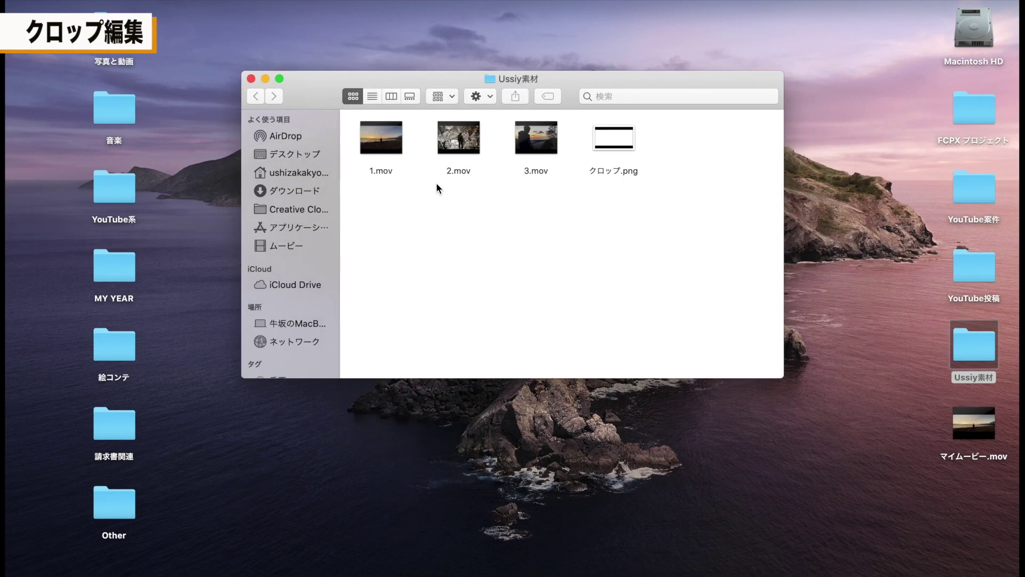
{"action": "left_click", "coordinate": [626, 150]}
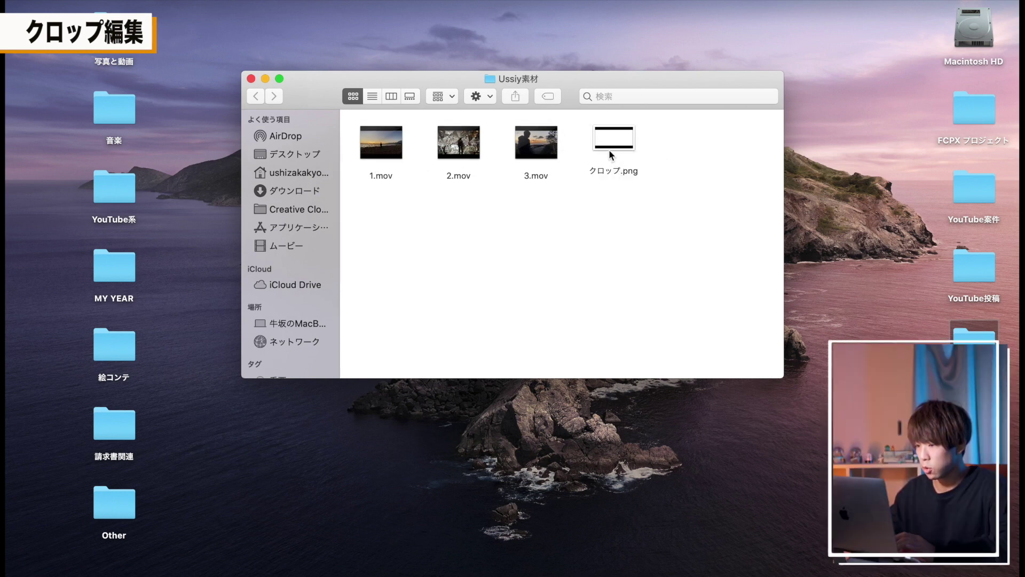
{"action": "left_click_drag", "start_coordinate": [611, 155], "coordinate": [34, 385]}
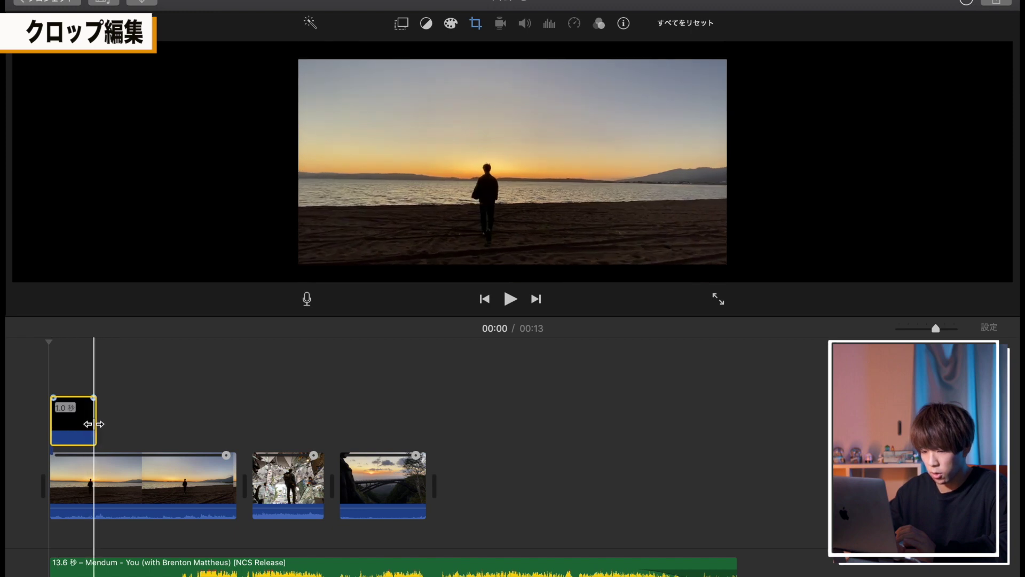
{"action": "left_click_drag", "start_coordinate": [96, 422], "coordinate": [434, 464]}
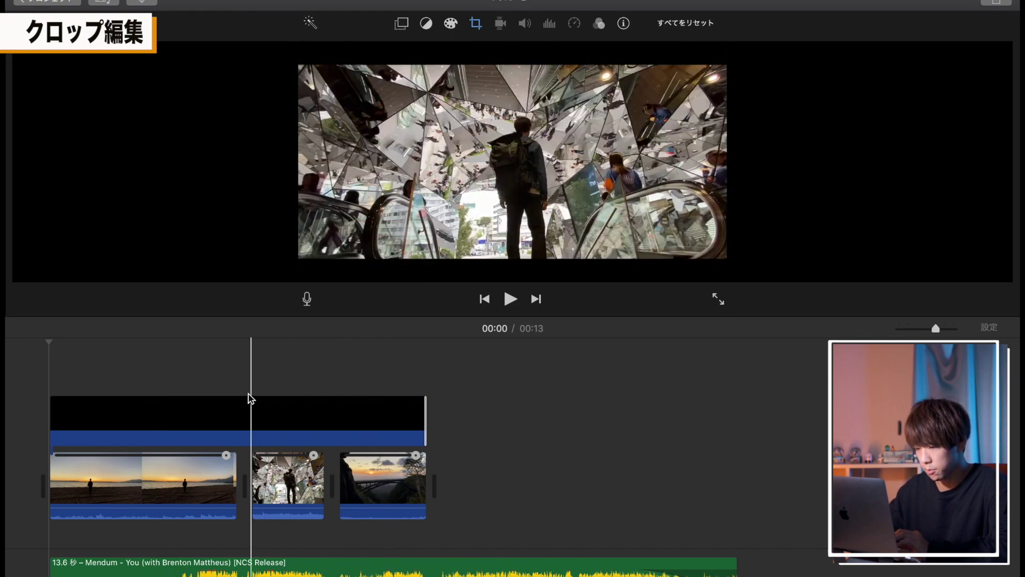
Step: Set the crop style of the black-bar overlay to フィット (Fit)
{"action": "left_click", "coordinate": [342, 416]}
{"action": "left_click", "coordinate": [357, 415]}
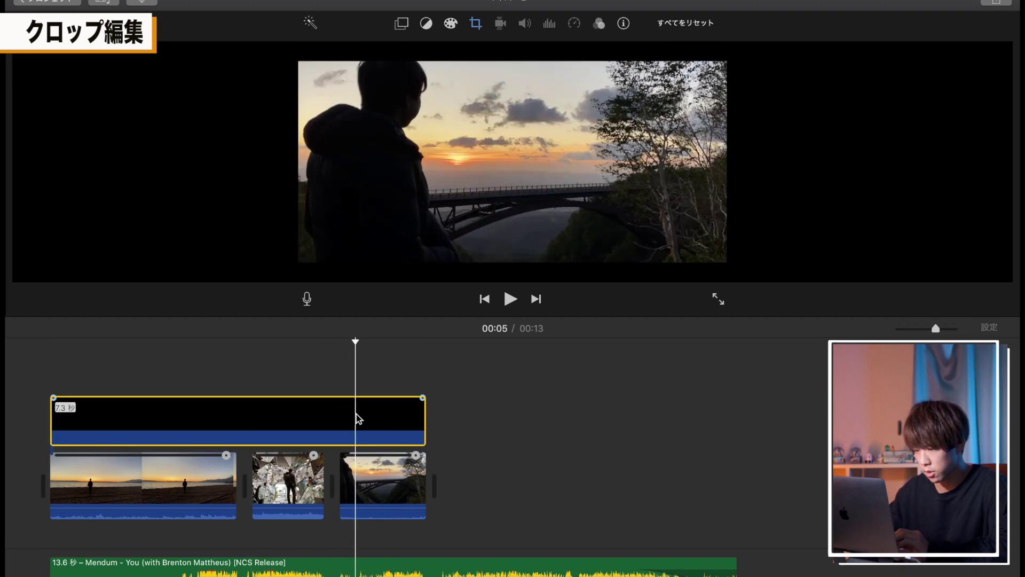
{"action": "left_click", "coordinate": [475, 24]}
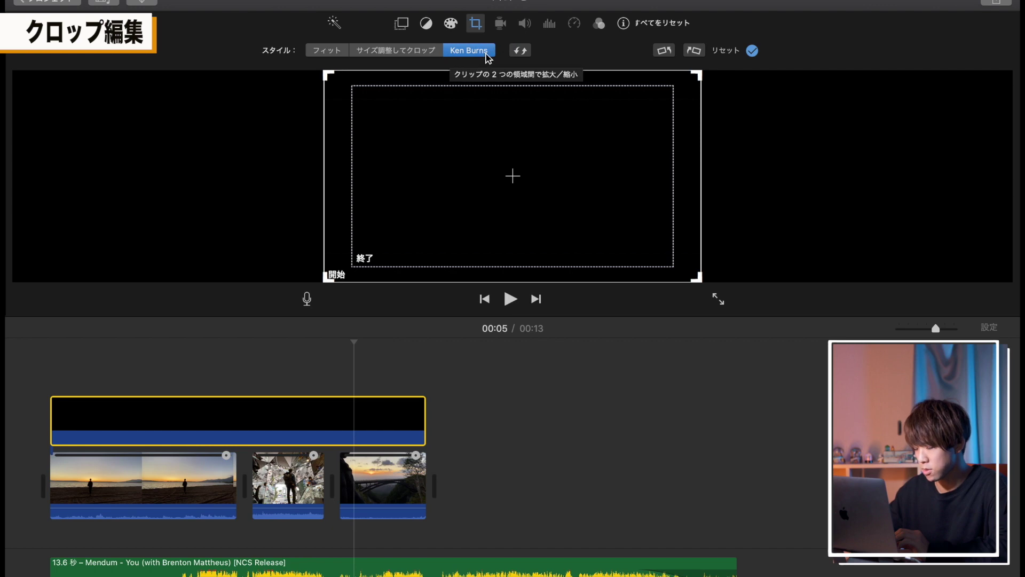
{"action": "left_click", "coordinate": [326, 54]}
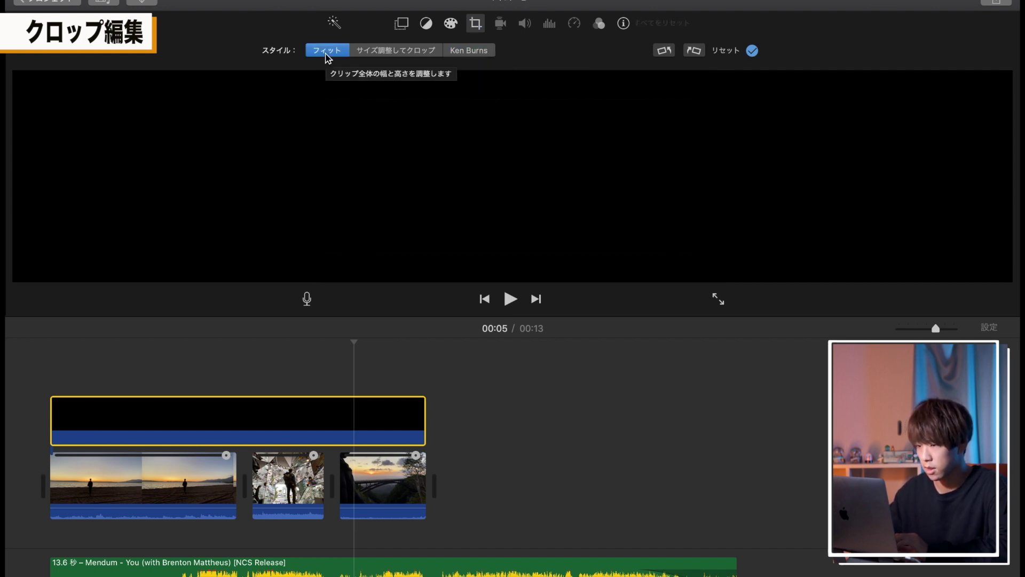
{"action": "left_click", "coordinate": [475, 24]}
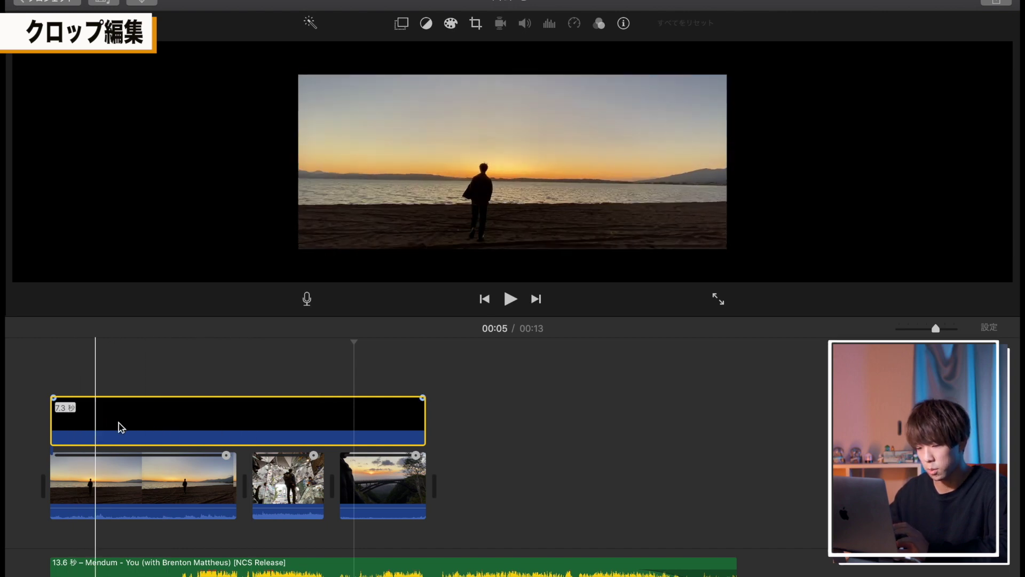
{"action": "left_click", "coordinate": [475, 23]}
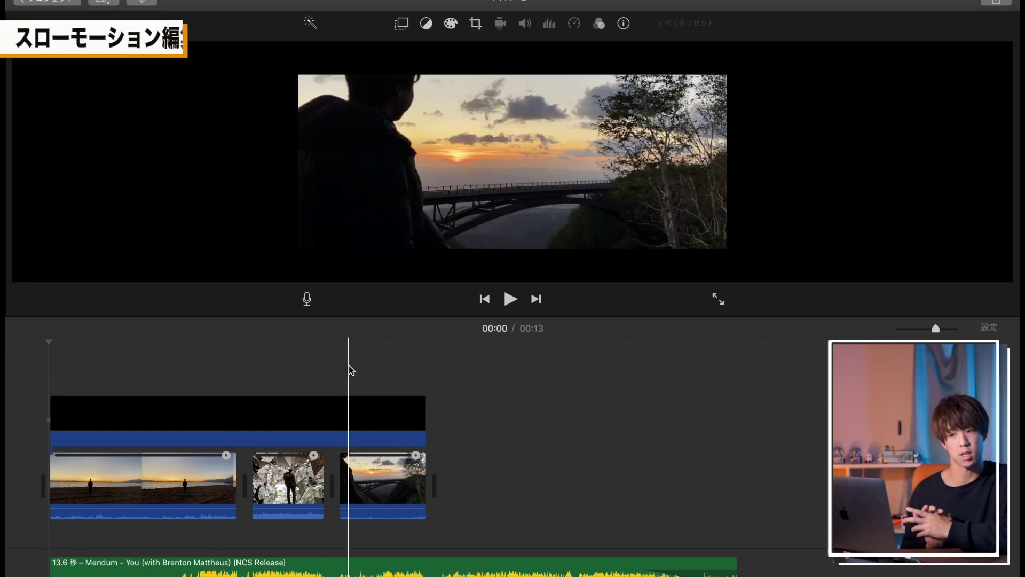
Step: Slow the beach clip to 50% speed with 遅く (Slow), and play the result from the start
{"action": "left_click", "coordinate": [155, 470]}
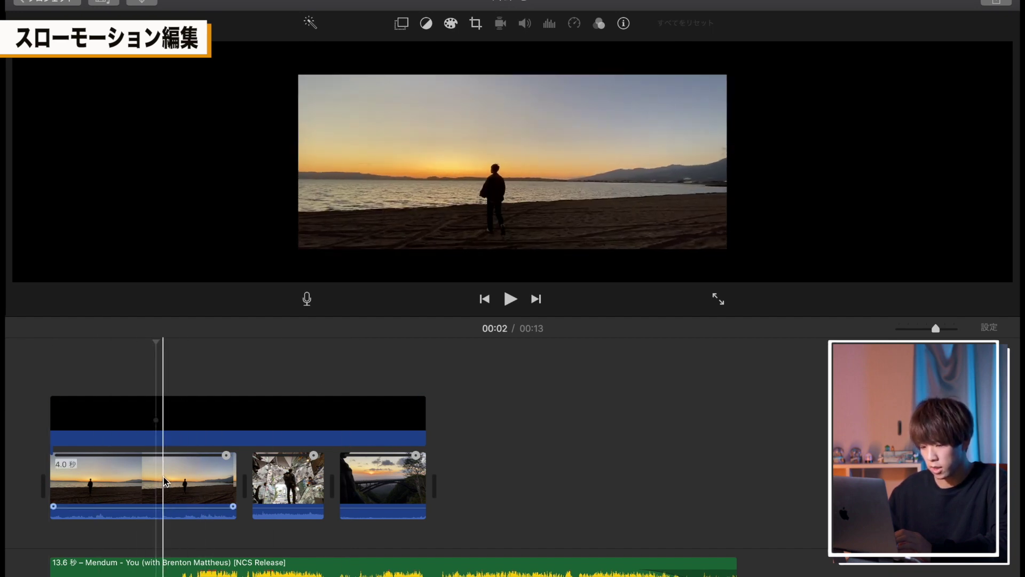
{"action": "left_click", "coordinate": [164, 481]}
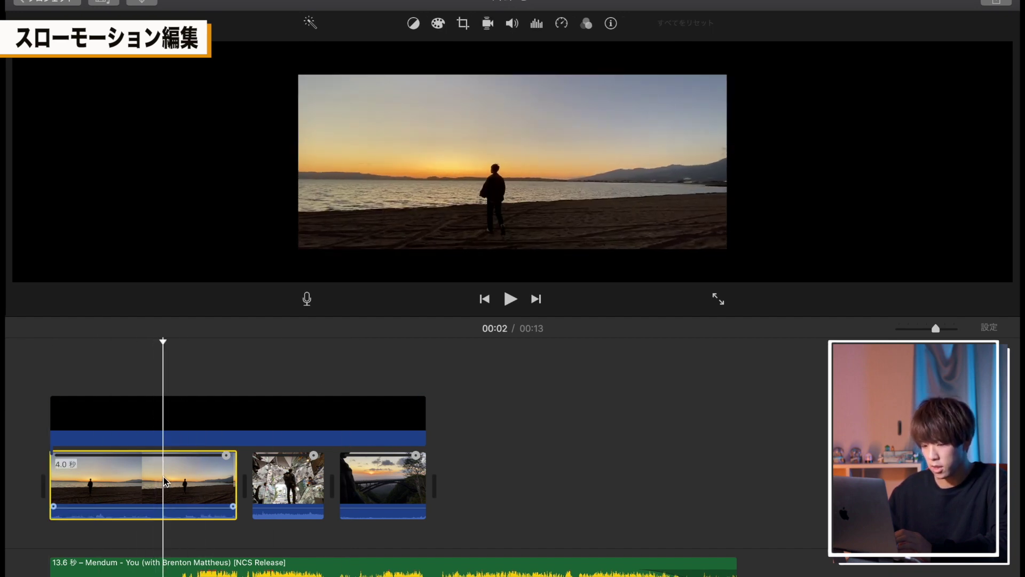
{"action": "left_click", "coordinate": [562, 23]}
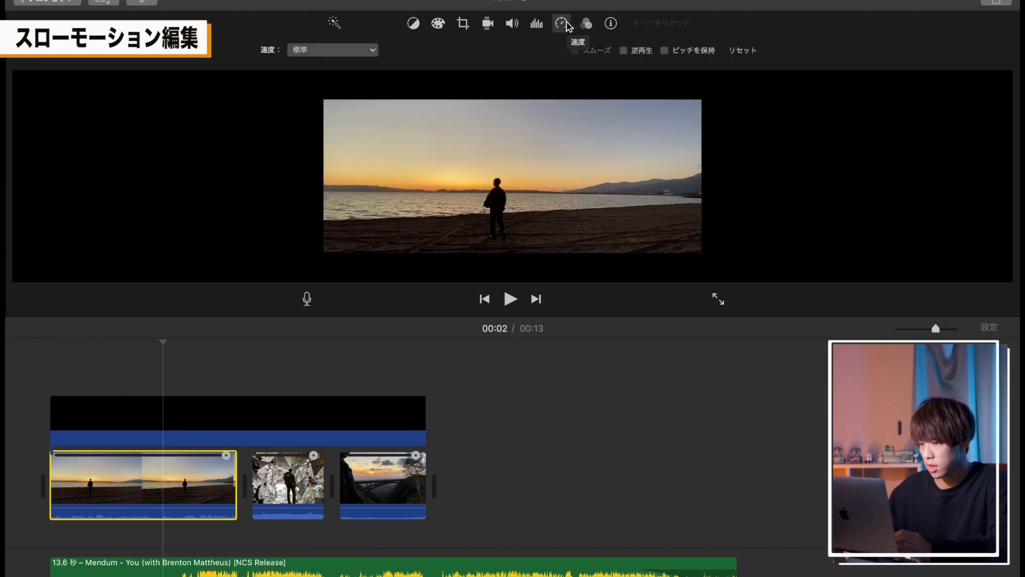
{"action": "left_click", "coordinate": [371, 51]}
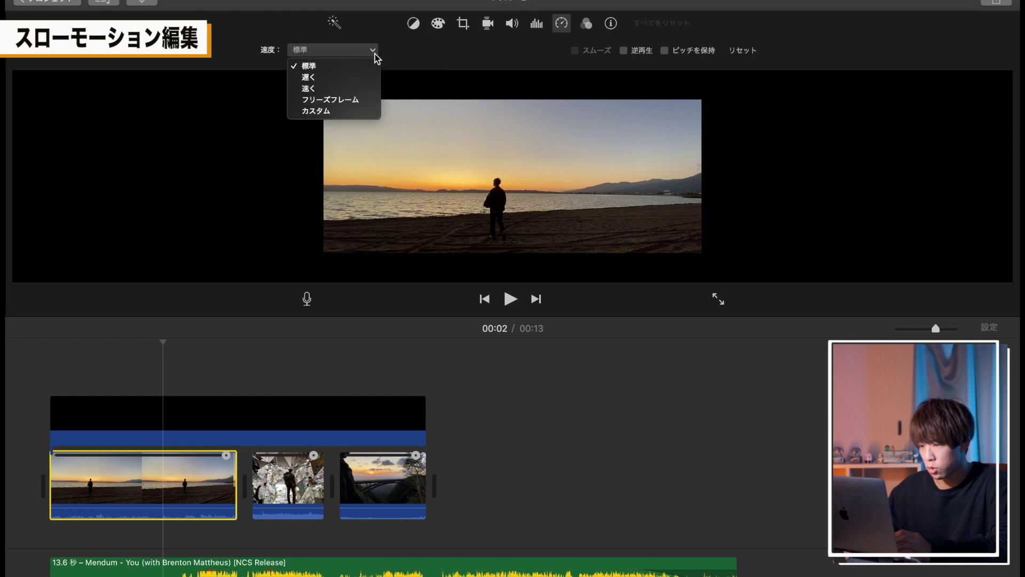
{"action": "left_click", "coordinate": [362, 80]}
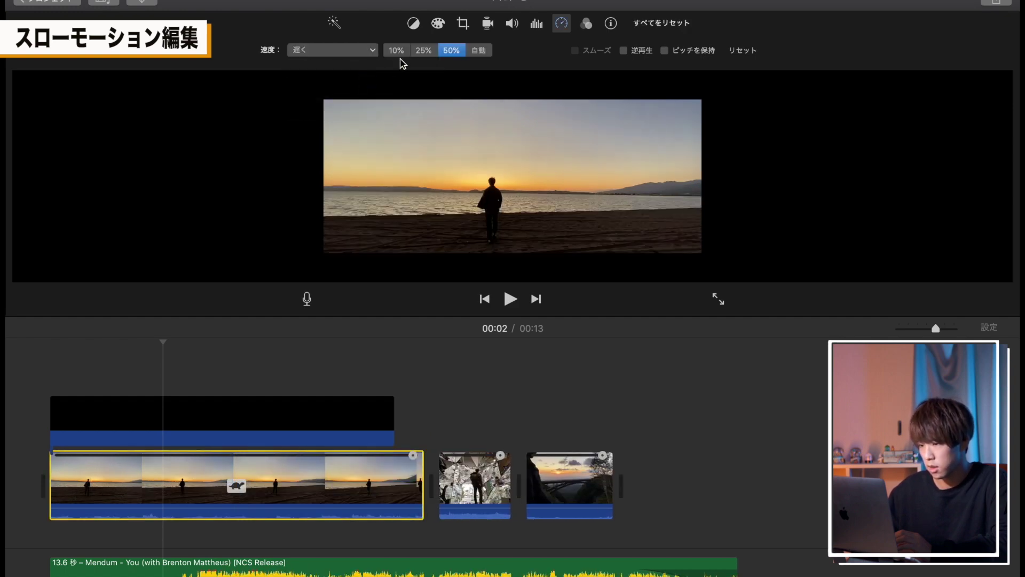
{"action": "left_click", "coordinate": [400, 52]}
{"action": "left_click", "coordinate": [421, 50]}
{"action": "left_click", "coordinate": [450, 51]}
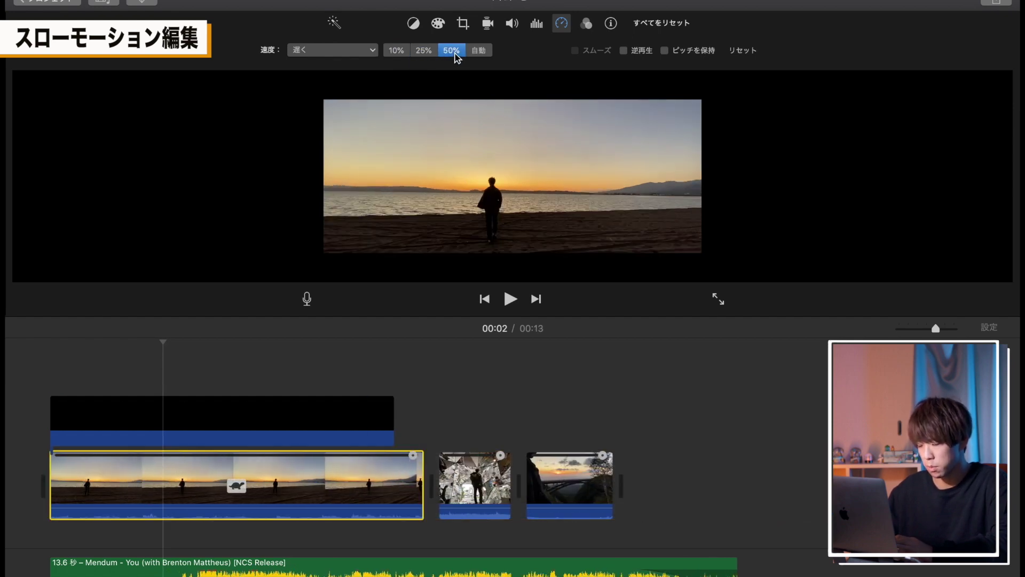
{"action": "left_click", "coordinate": [23, 400]}
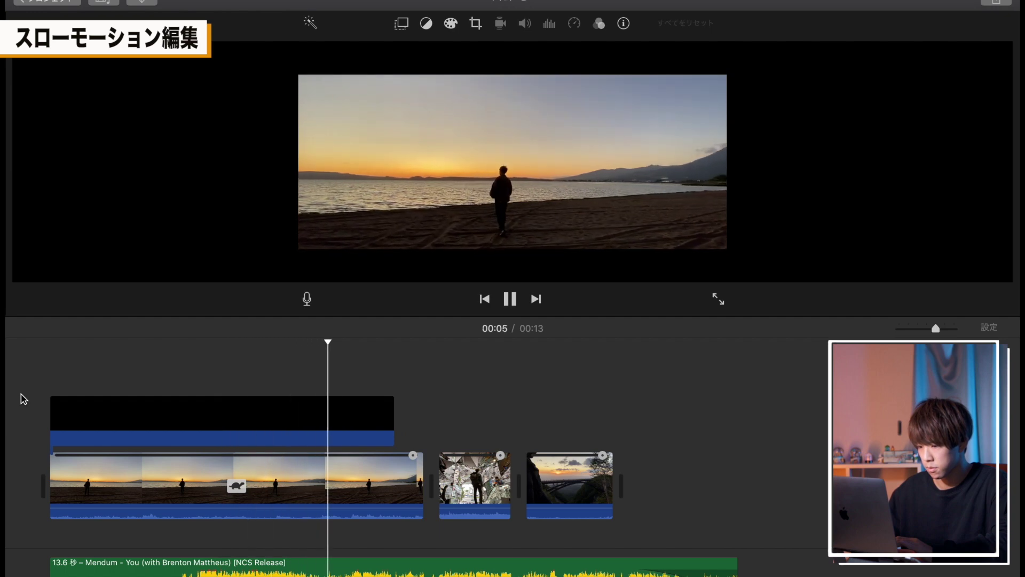
{"action": "key", "text": "space"}
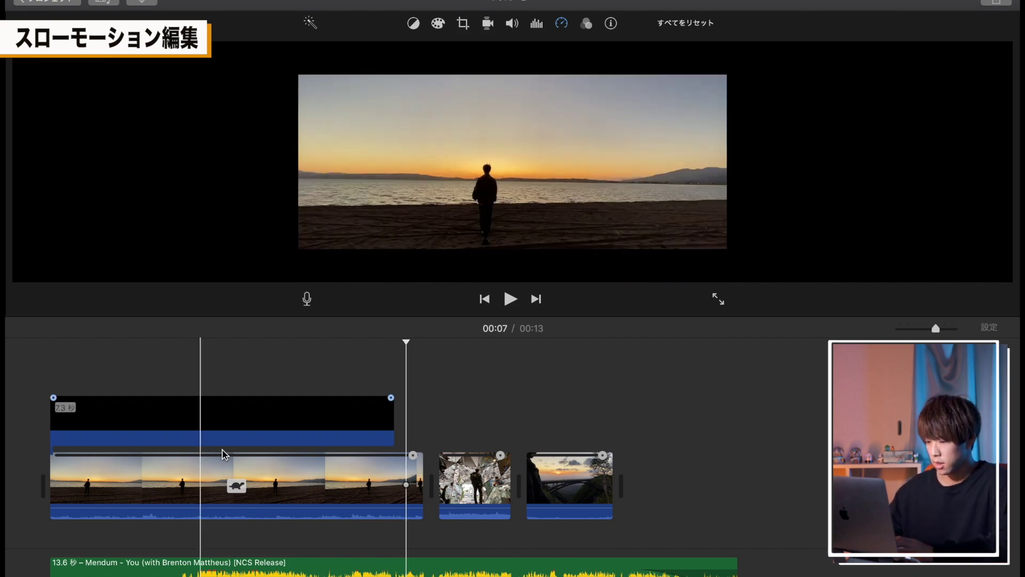
Step: Slow the mirrored-escalator clip to 50% speed with 遅く (Slow)
{"action": "left_click", "coordinate": [464, 463]}
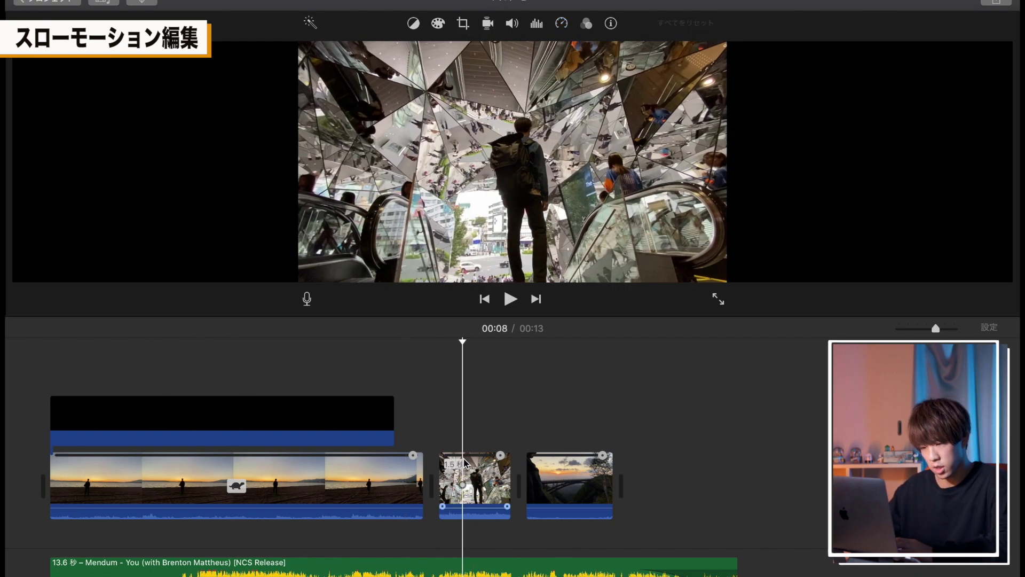
{"action": "left_click", "coordinate": [562, 25]}
{"action": "left_click", "coordinate": [372, 50]}
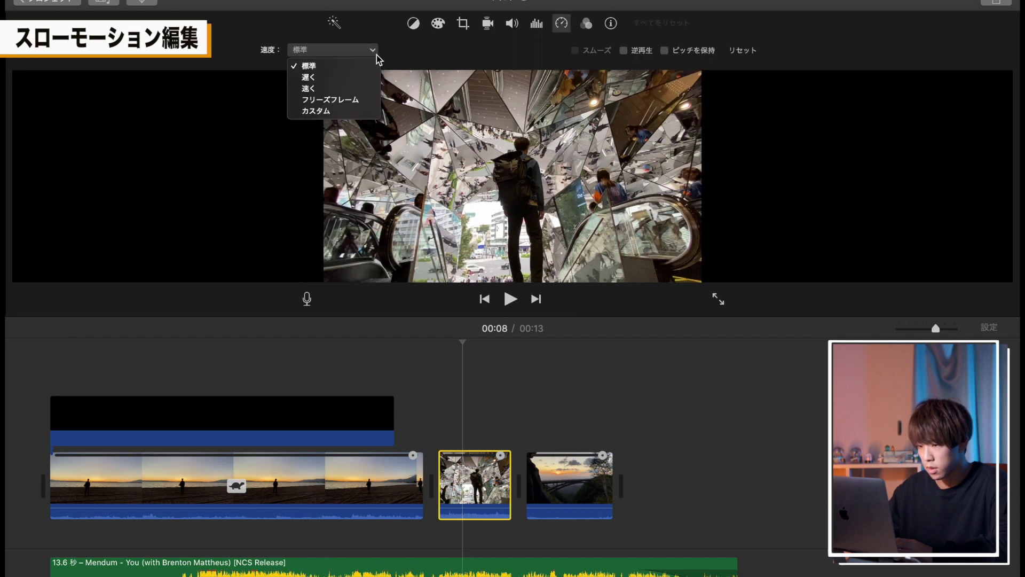
{"action": "left_click", "coordinate": [374, 77]}
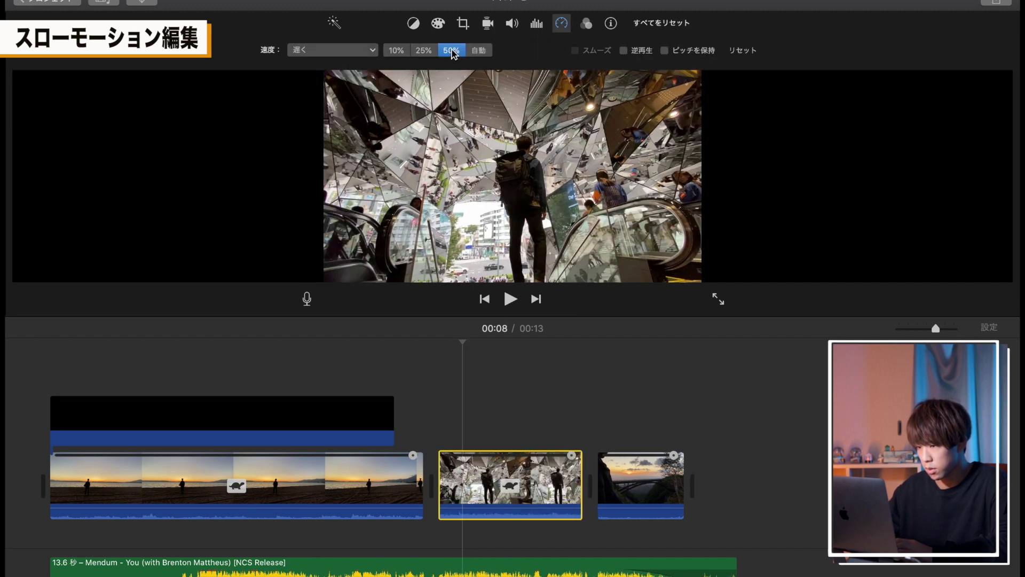
Step: Slow the bridge clip to 50% speed and extend the black-bar overlay to that clip's end
{"action": "left_click", "coordinate": [641, 480]}
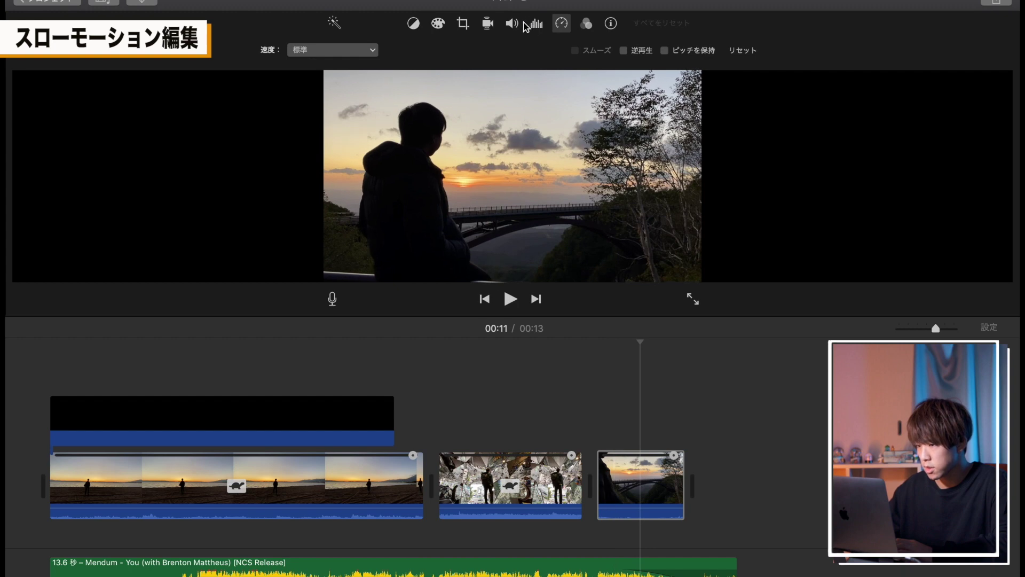
{"action": "left_click", "coordinate": [363, 50]}
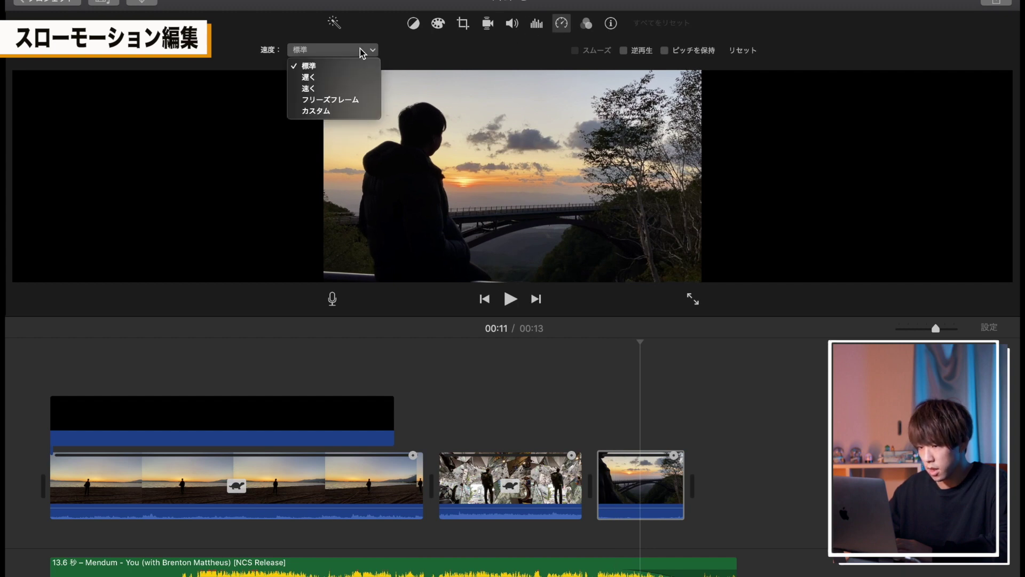
{"action": "left_click", "coordinate": [380, 77]}
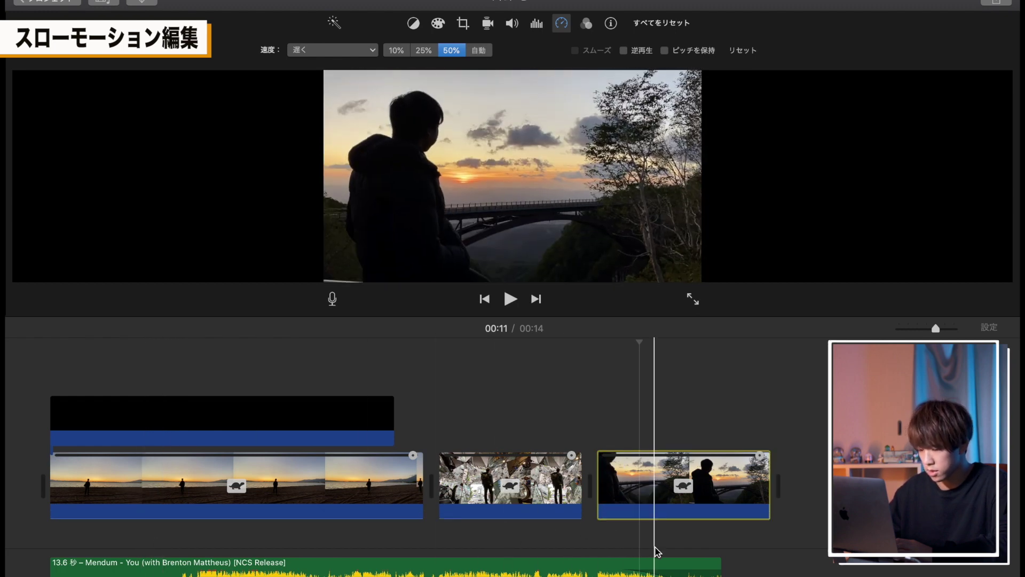
{"action": "left_click_drag", "start_coordinate": [393, 412], "coordinate": [769, 421]}
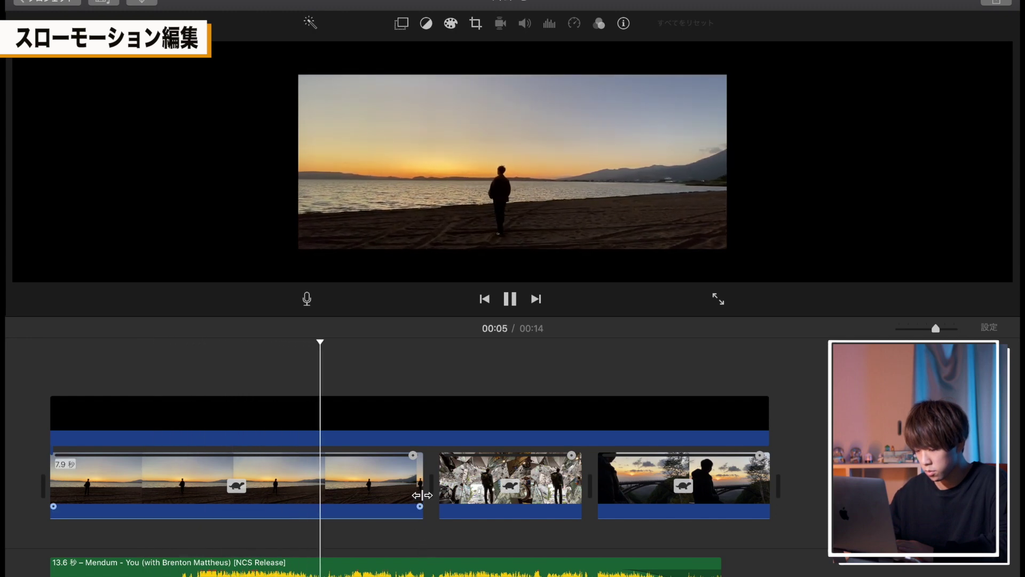
Step: Shorten the end of the beach clip and lengthen the end of the mirrored-escalator clip while playing the timeline
{"action": "left_click_drag", "start_coordinate": [422, 495], "coordinate": [358, 495]}
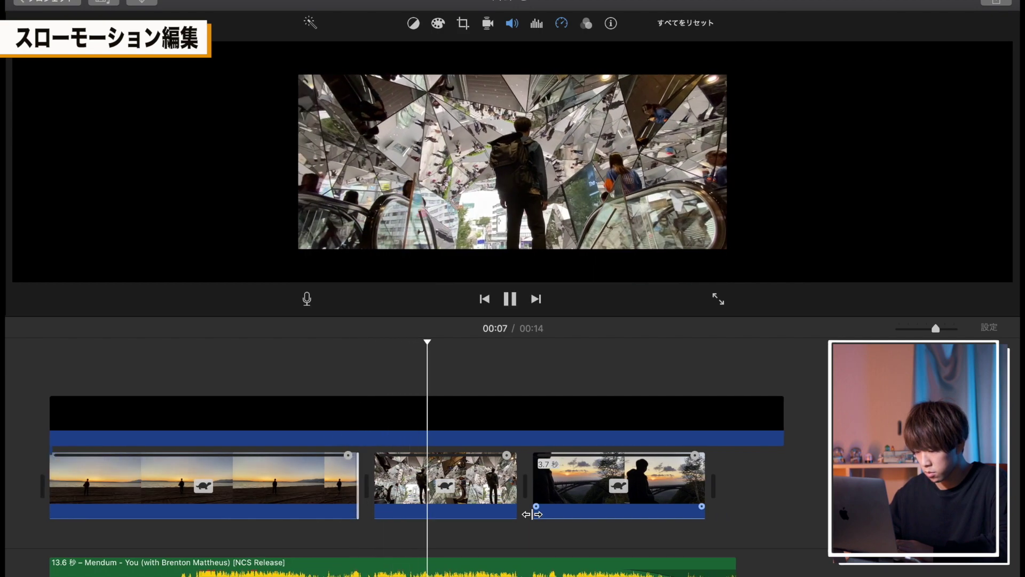
{"action": "key", "text": "space"}
{"action": "left_click_drag", "start_coordinate": [516, 489], "coordinate": [560, 488]}
{"action": "key", "text": "space"}
Step: Extend the music track to 14.2 seconds and trim the black-bar overlay so both finish with the bridge clip
{"action": "scroll", "coordinate": [507, 536], "scroll_direction": "right", "scroll_amount": 3}
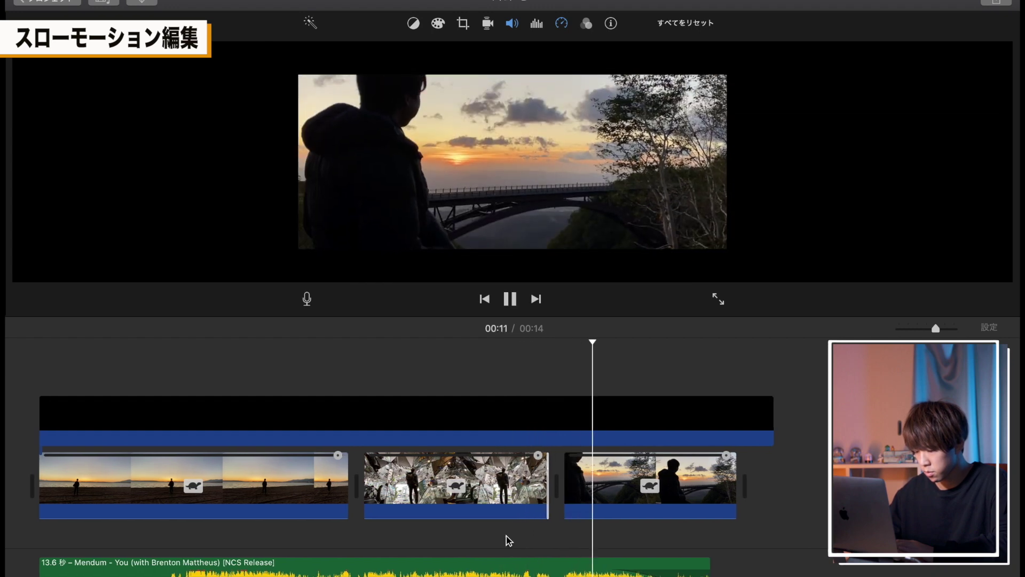
{"action": "scroll", "coordinate": [506, 537], "scroll_direction": "right", "scroll_amount": 3}
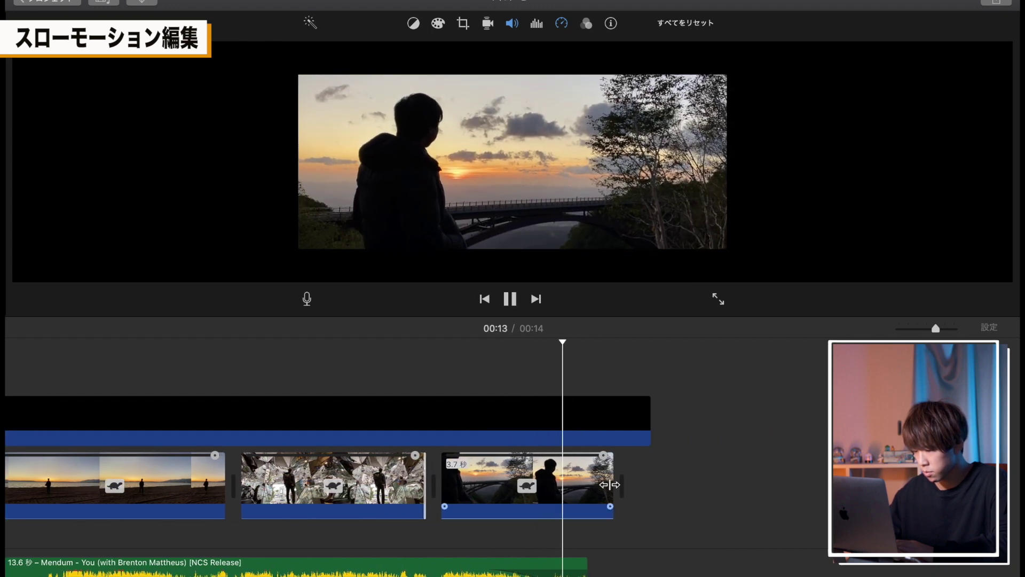
{"action": "left_click_drag", "start_coordinate": [587, 568], "coordinate": [613, 568]}
{"action": "left_click_drag", "start_coordinate": [646, 416], "coordinate": [609, 415]}
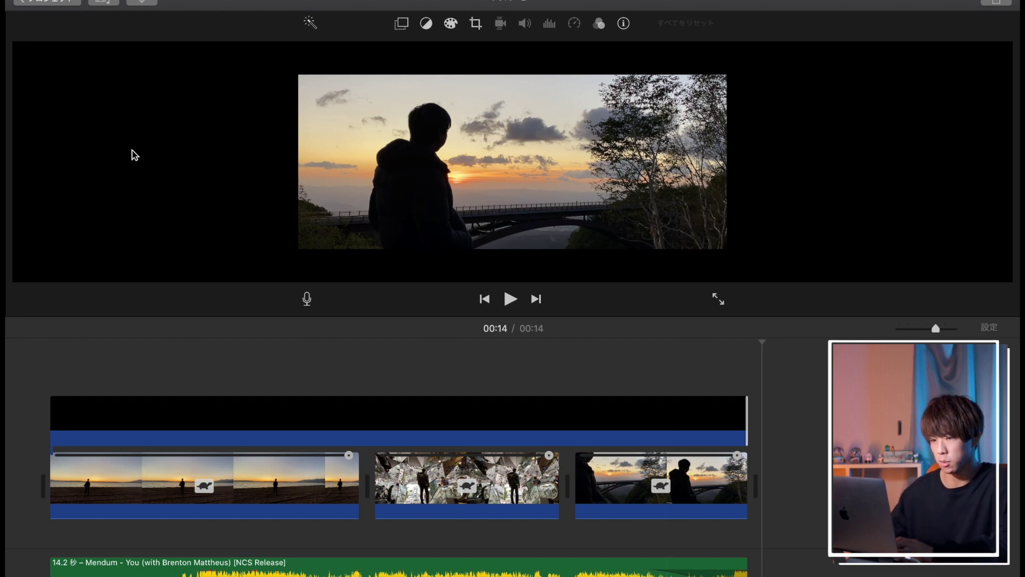
Step: Show the media browser again and add a 黒にフェード (Fade to Black) transition before the first clip and after the last one
{"action": "left_click", "coordinate": [106, 4]}
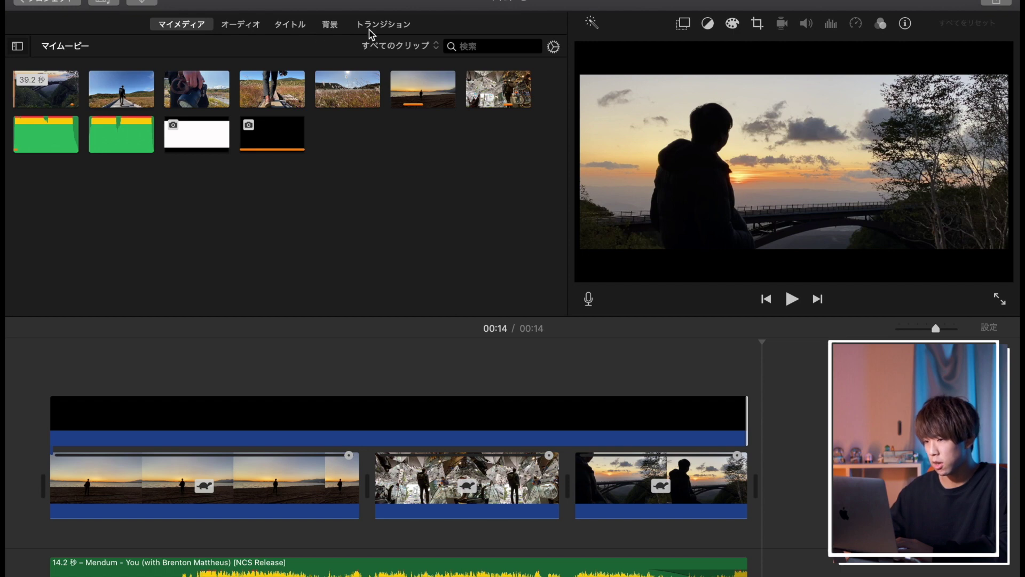
{"action": "left_click", "coordinate": [396, 24]}
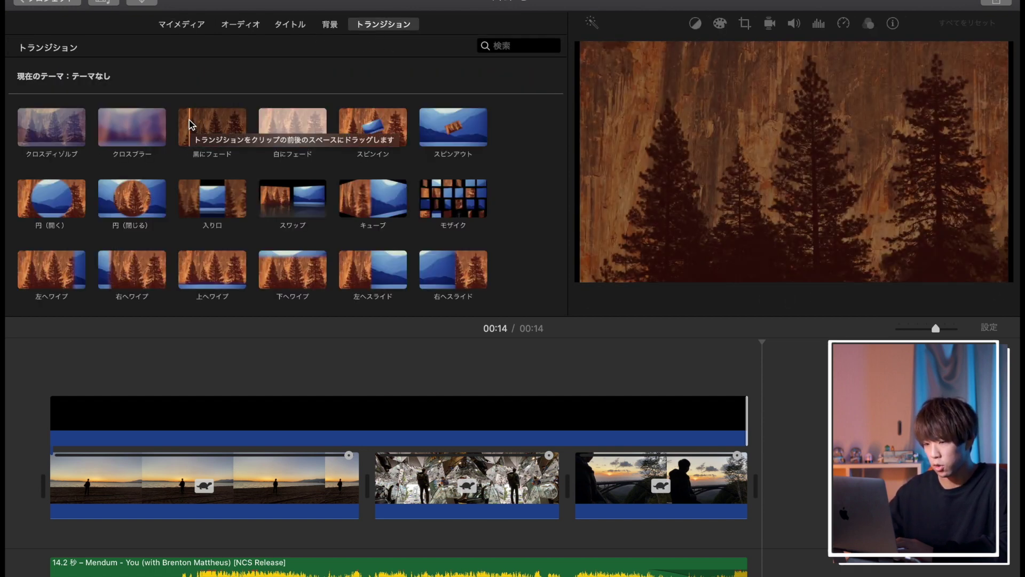
{"action": "left_click_drag", "start_coordinate": [212, 124], "coordinate": [47, 486]}
{"action": "left_click_drag", "start_coordinate": [205, 138], "coordinate": [630, 486]}
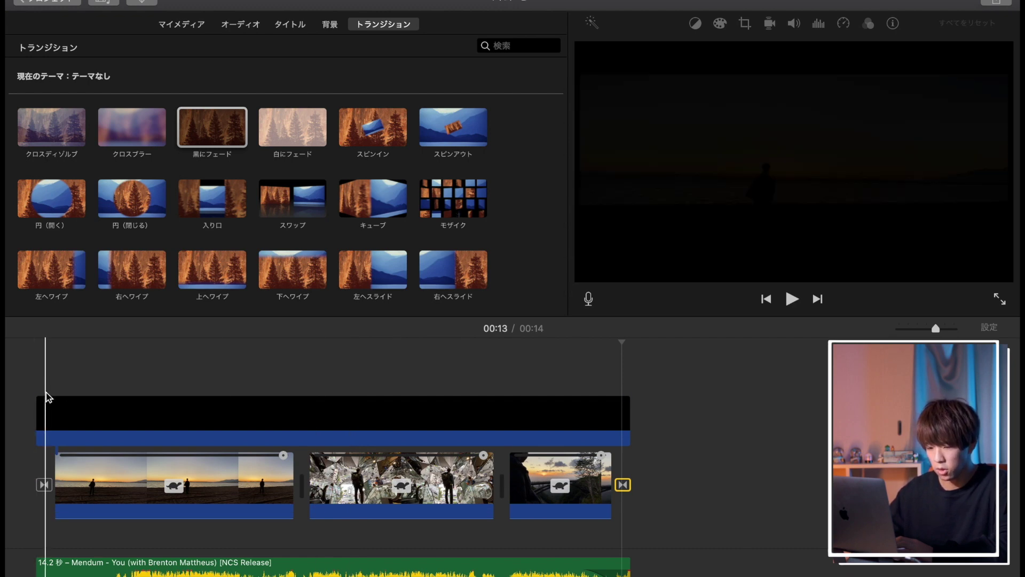
Step: Set the opening 黒にフェード transition's duration to 4 seconds and play the project from the start with the media browser hidden
{"action": "double_click", "coordinate": [44, 485]}
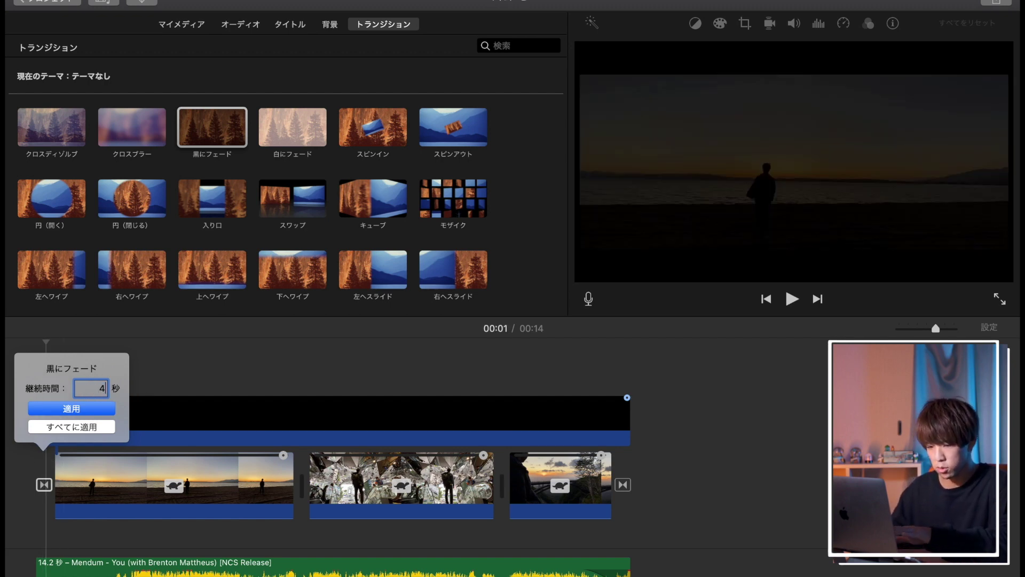
{"action": "left_click", "coordinate": [94, 409]}
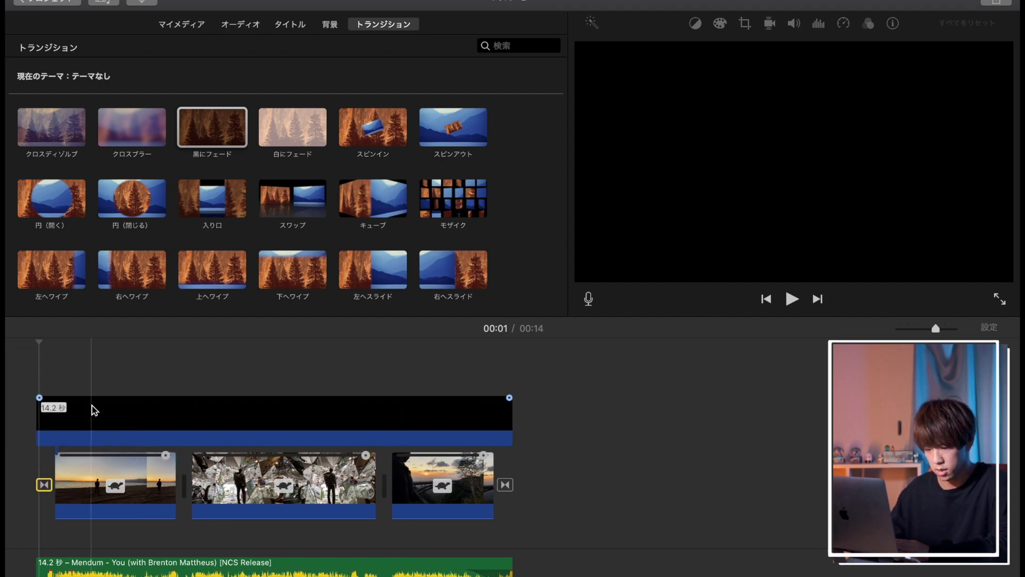
{"action": "left_click", "coordinate": [8, 423]}
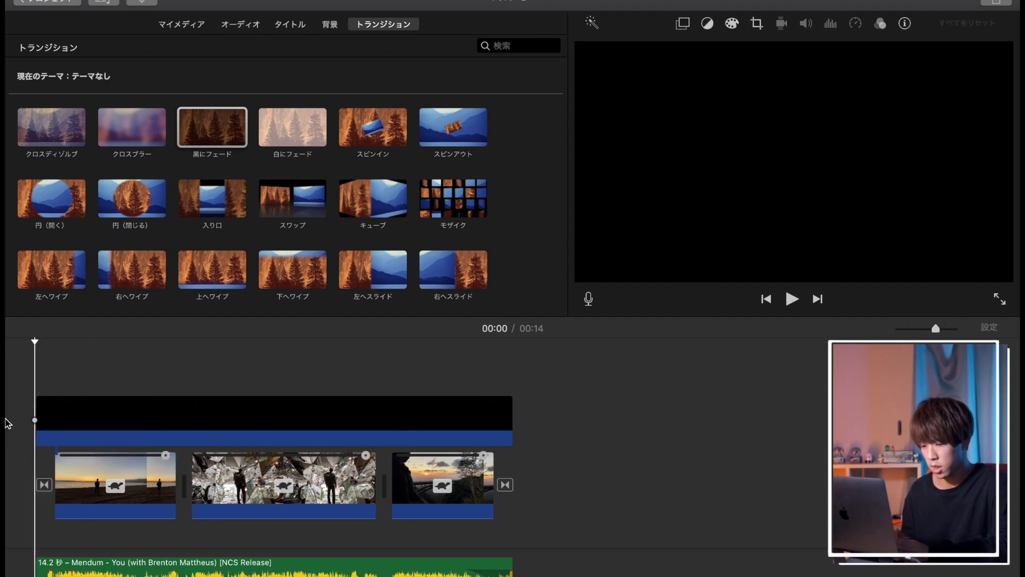
{"action": "left_click", "coordinate": [117, 1]}
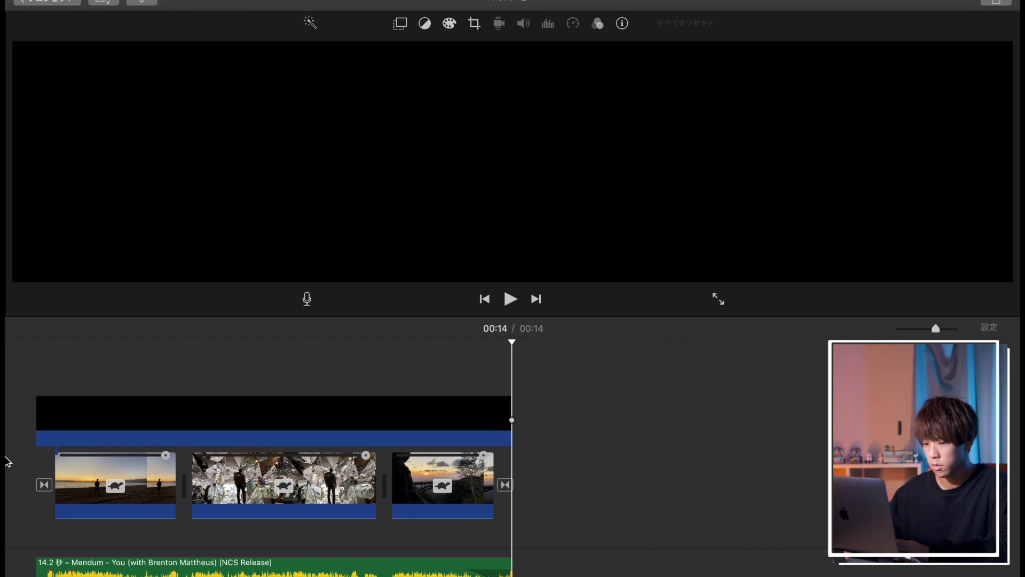
Step: Apply the 迷彩 clip filter to the beach clip
{"action": "left_click", "coordinate": [128, 469]}
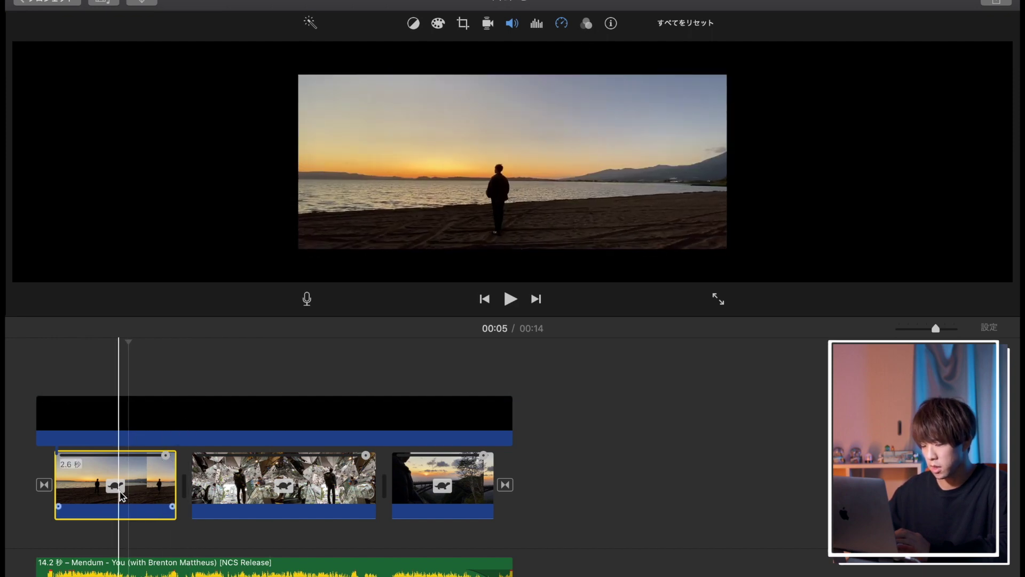
{"action": "left_click", "coordinate": [587, 25]}
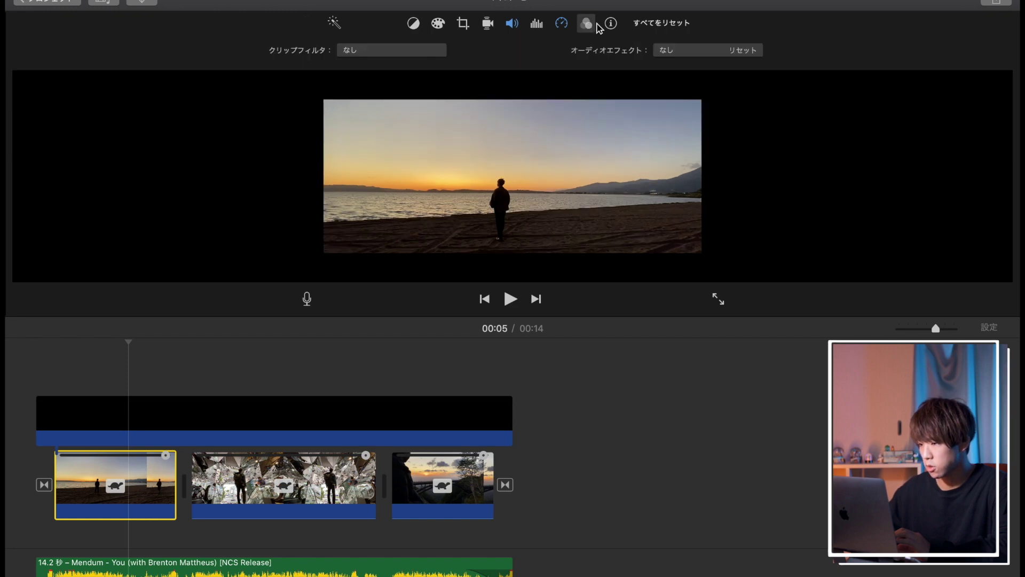
{"action": "left_click", "coordinate": [380, 53]}
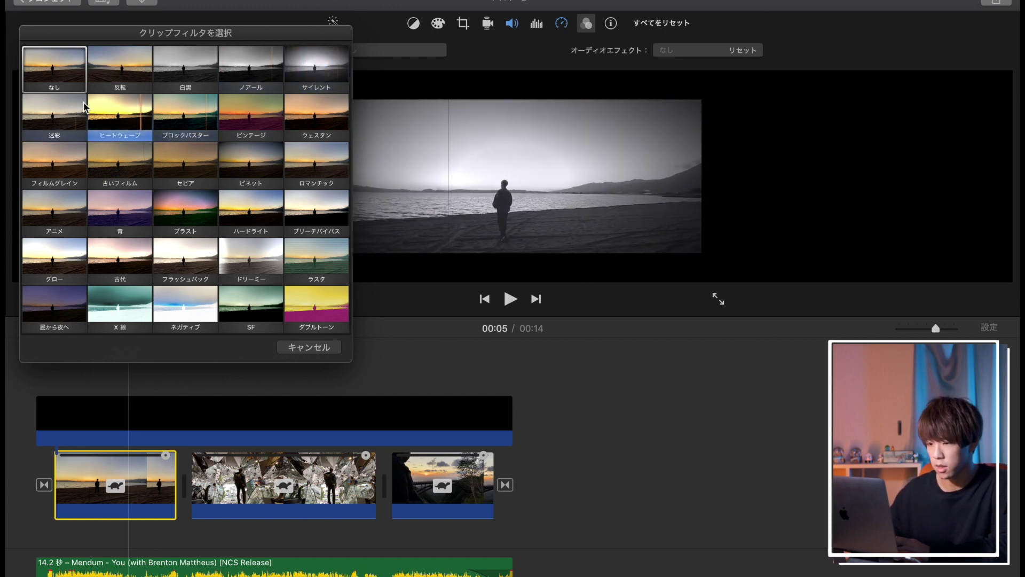
{"action": "left_click", "coordinate": [53, 116]}
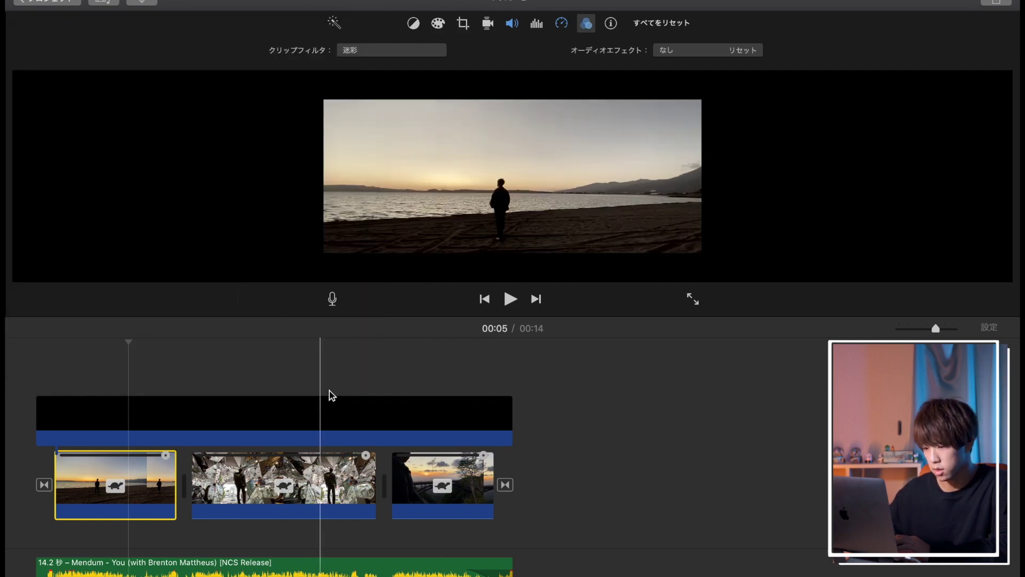
Step: Apply a subdued clip filter to the mirrored-escalator clip
{"action": "left_click", "coordinate": [258, 419]}
{"action": "left_click", "coordinate": [258, 481]}
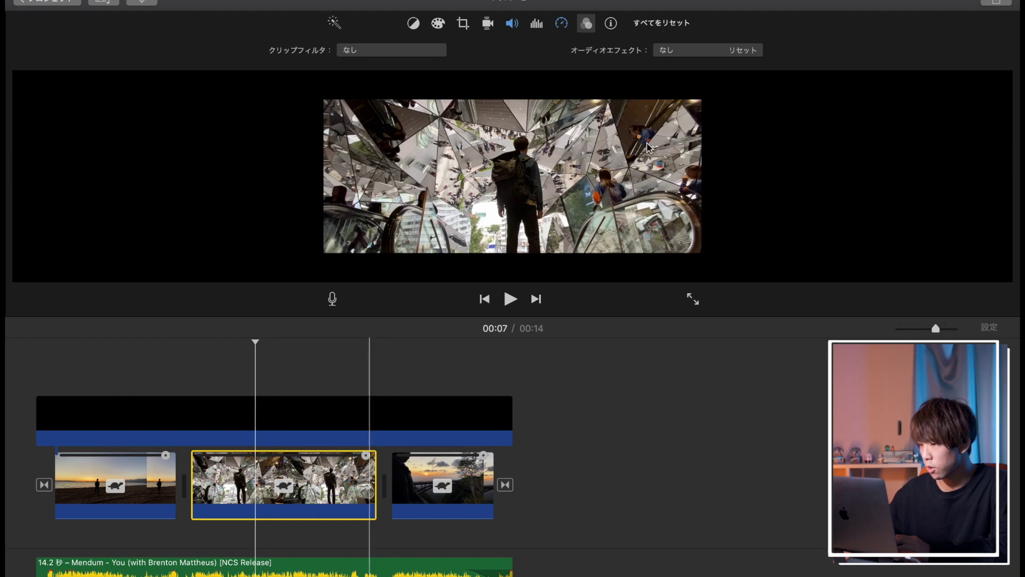
{"action": "left_click", "coordinate": [421, 51]}
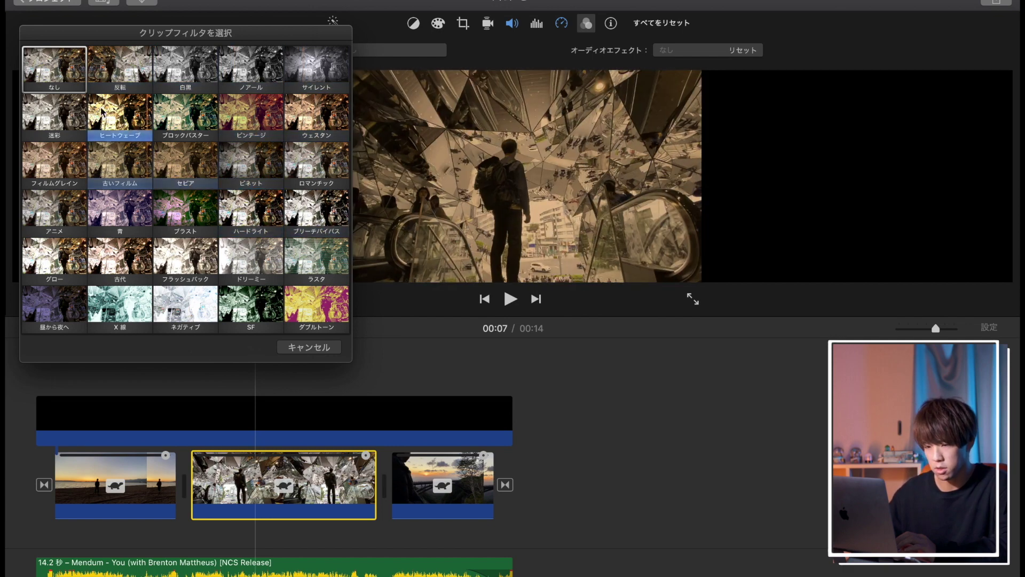
{"action": "left_click", "coordinate": [262, 174]}
Step: Apply the 迷彩 clip filter to the bridge clip and return the playhead to the start of the timeline
{"action": "left_click", "coordinate": [441, 414]}
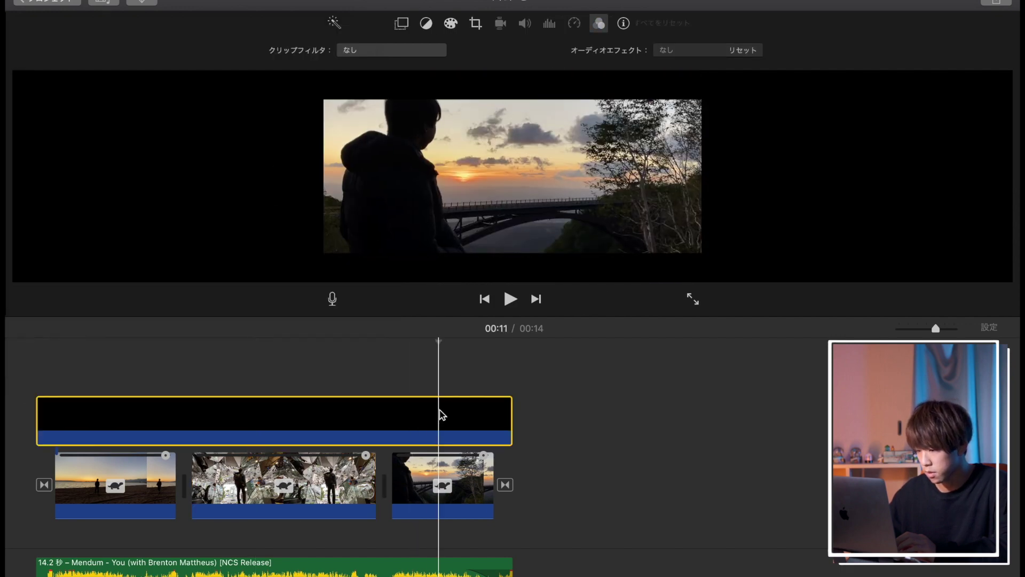
{"action": "left_click", "coordinate": [442, 487]}
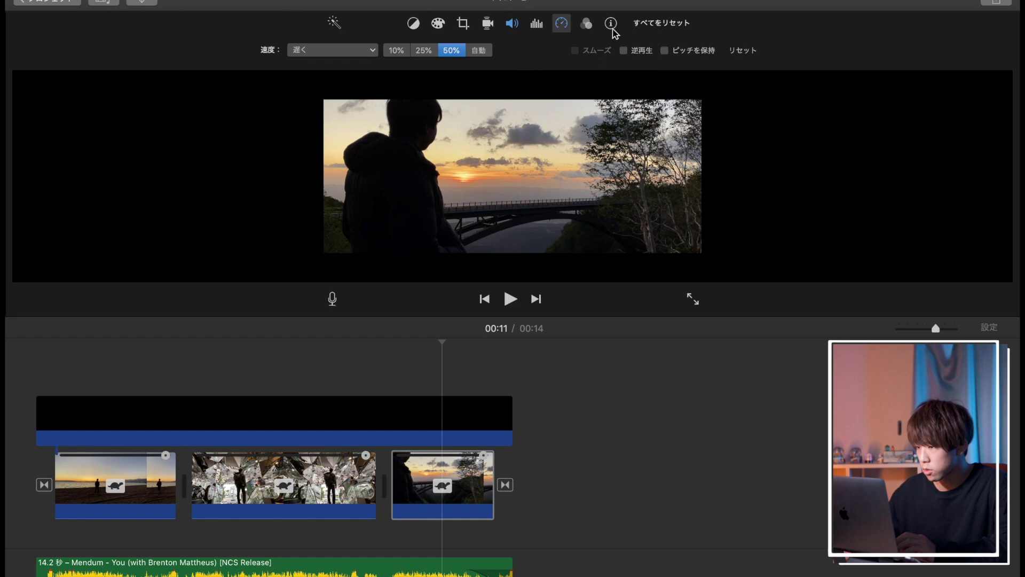
{"action": "left_click", "coordinate": [587, 24]}
{"action": "left_click", "coordinate": [401, 52]}
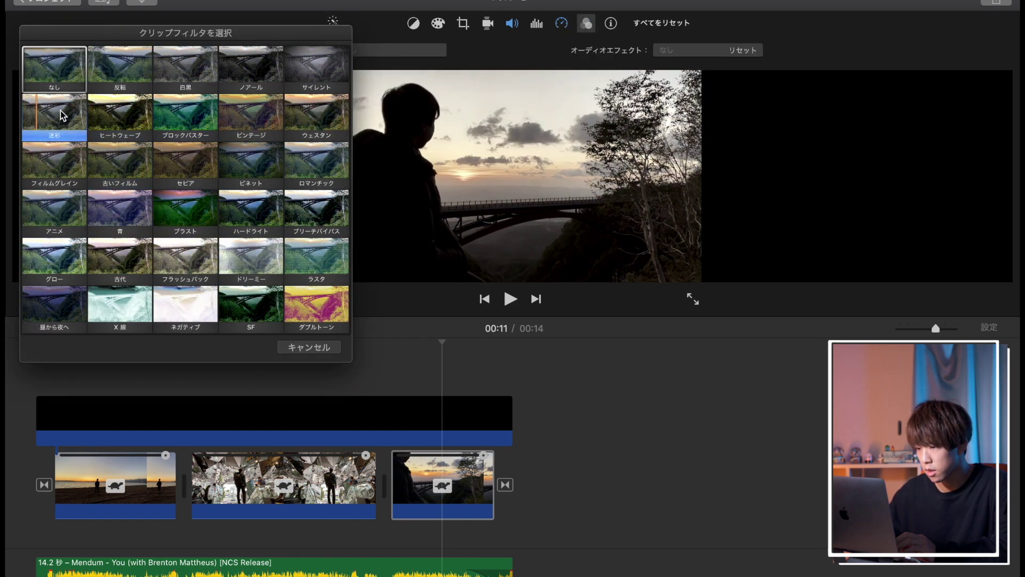
{"action": "left_click", "coordinate": [60, 111]}
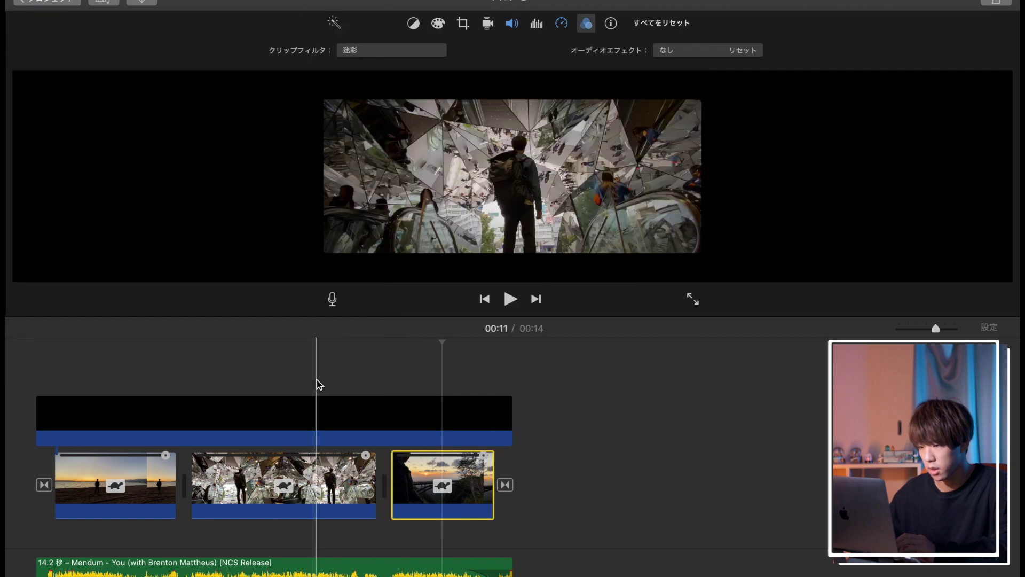
{"action": "left_click", "coordinate": [8, 378]}
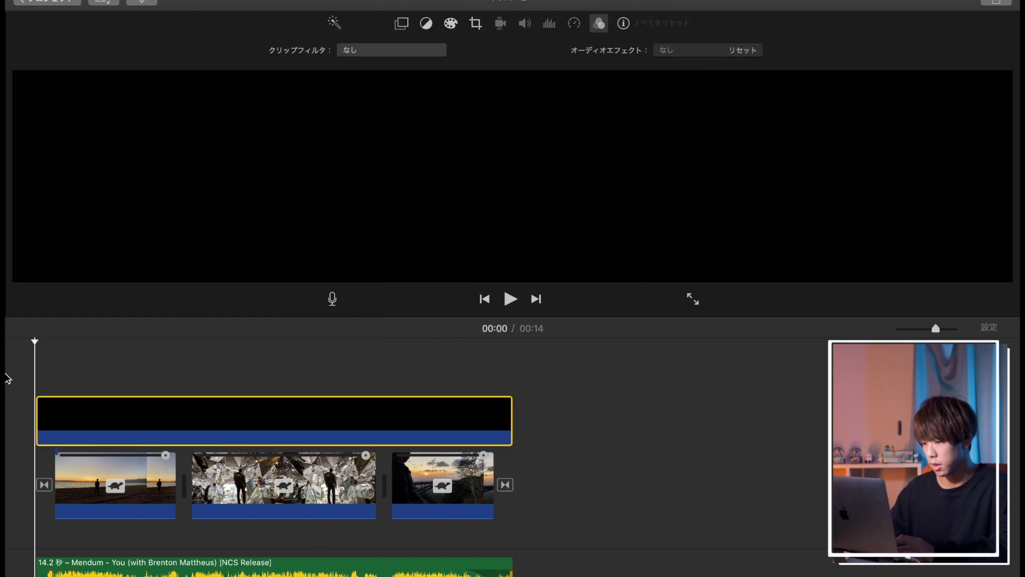